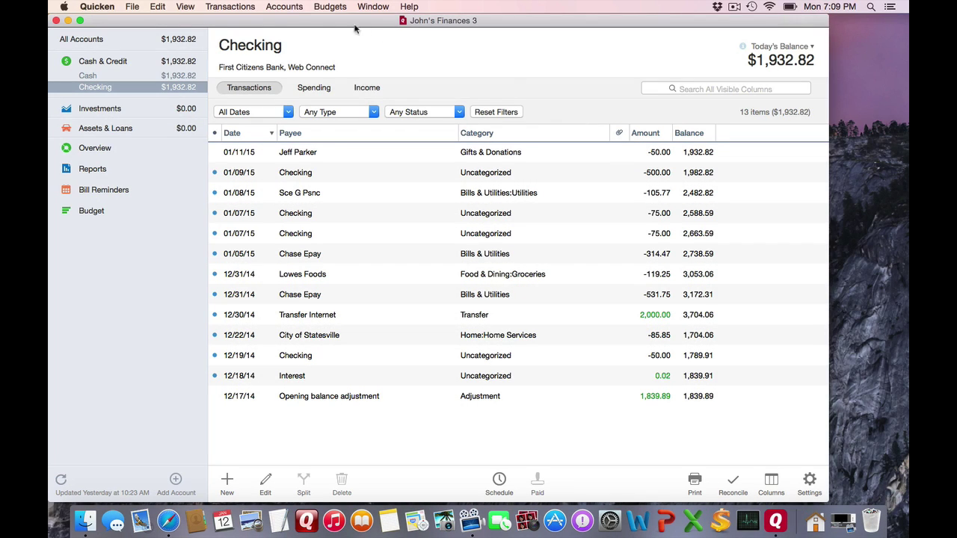
Step: Write a new check in the Checking account: enter the payee's name, category Gifts & Donations and amount 100.00
click(241, 6)
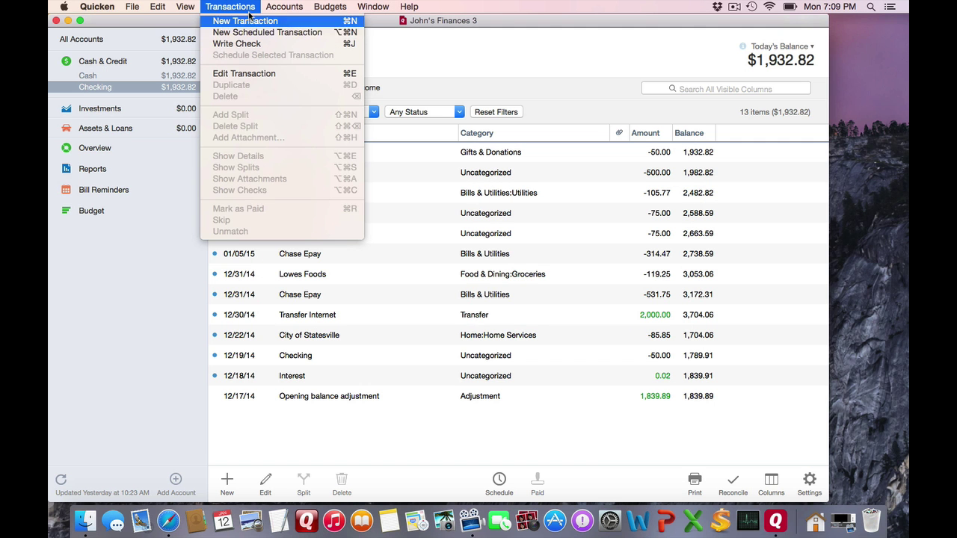
key(super+j)
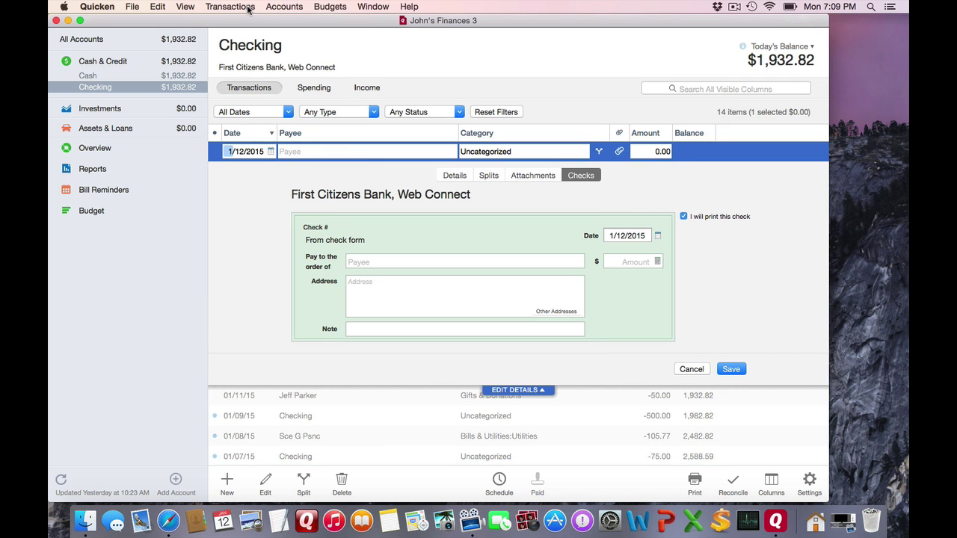
key(Tab)
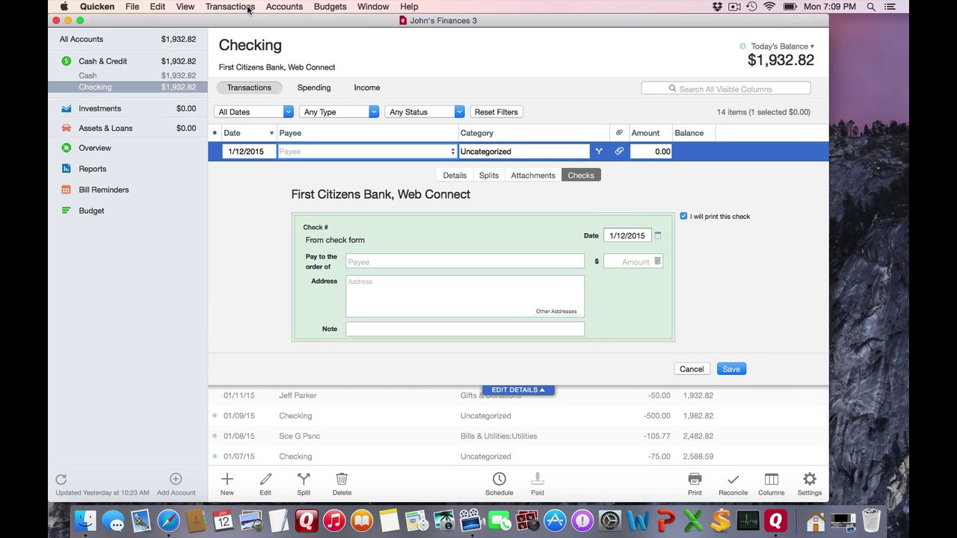
text(Sco)
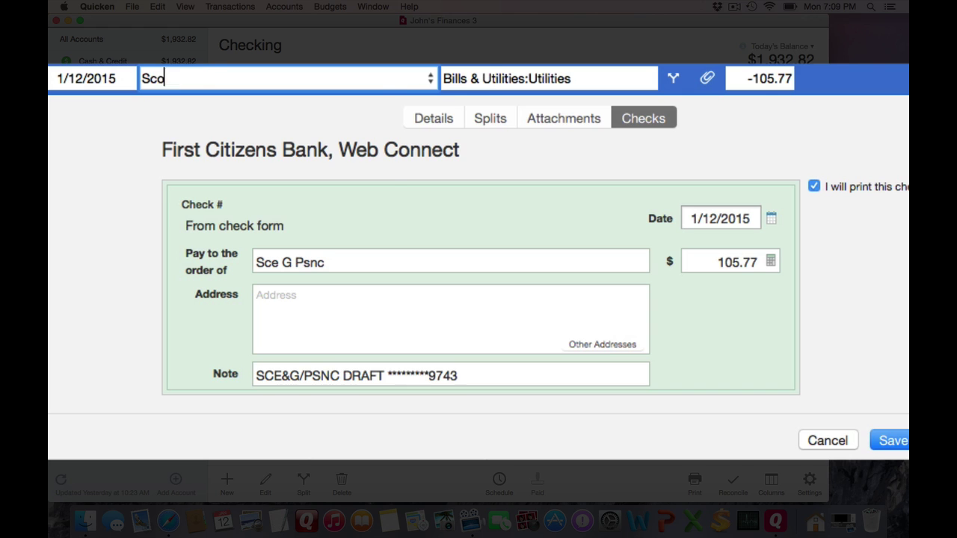
text(tt Cook)
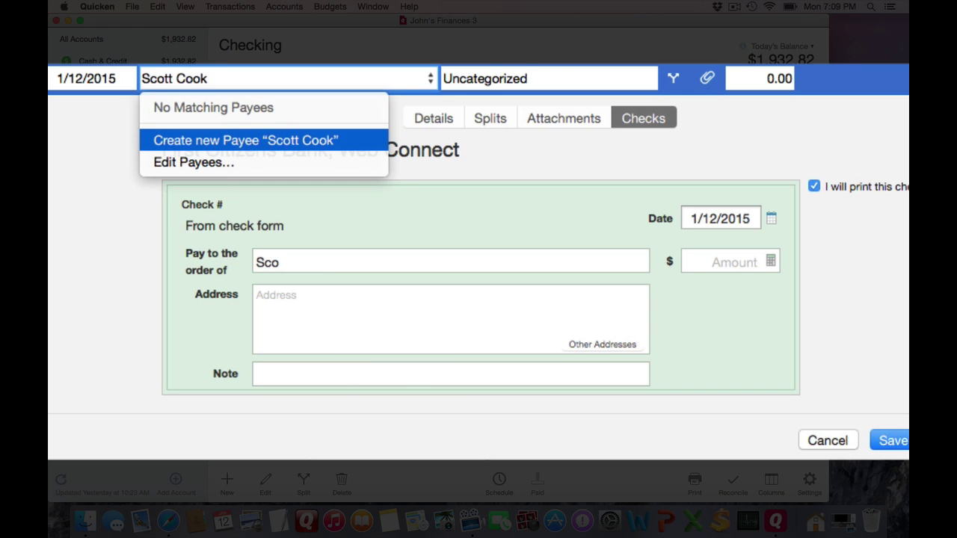
key(Tab)
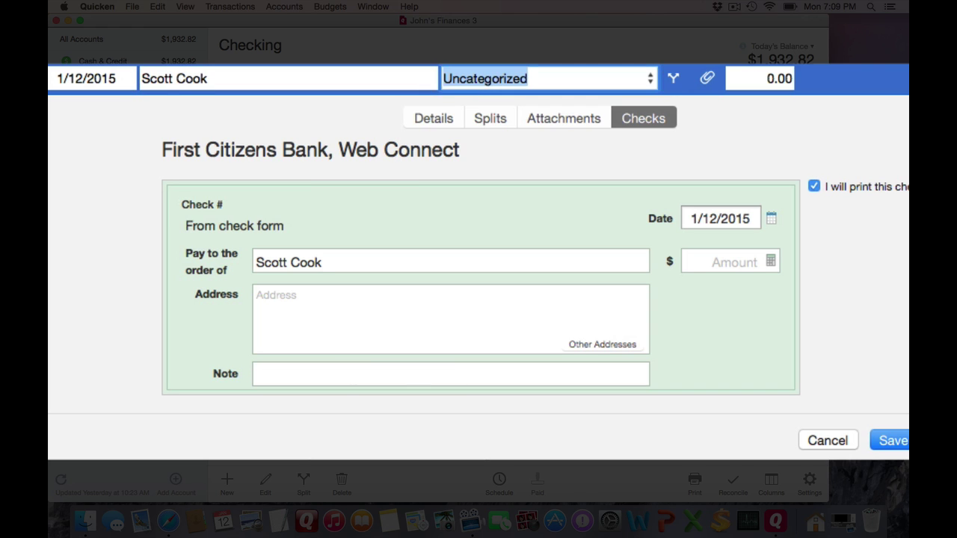
text(Gifts & Donations)
key(Tab)
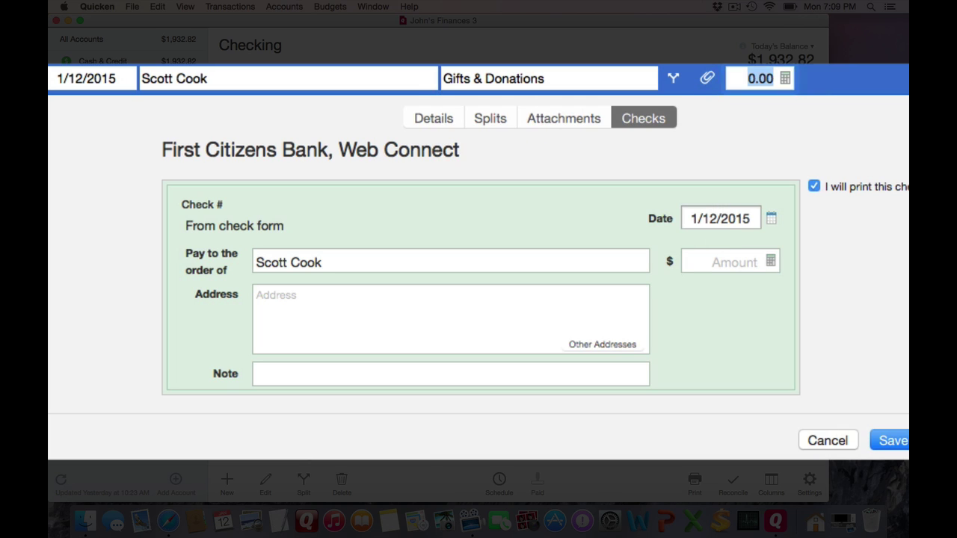
text(100.)
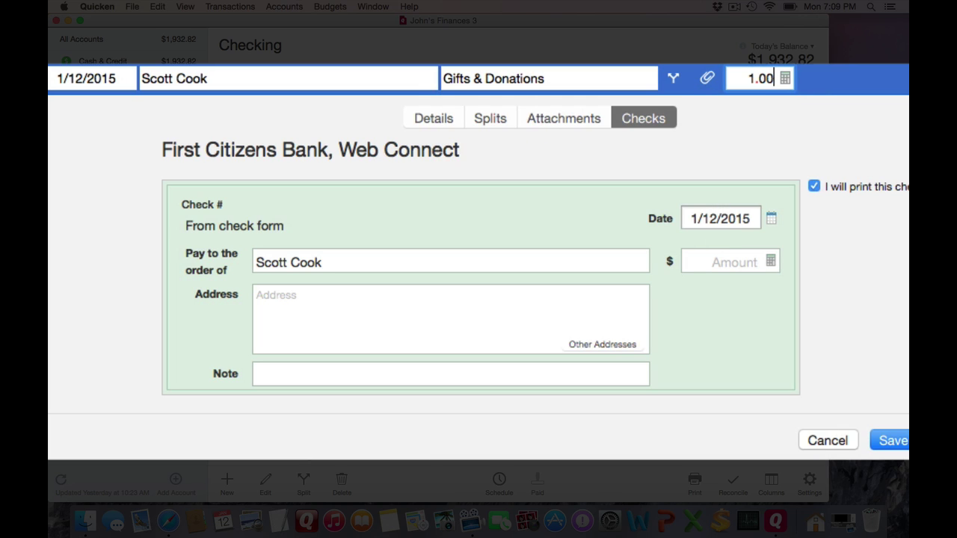
key(Tab)
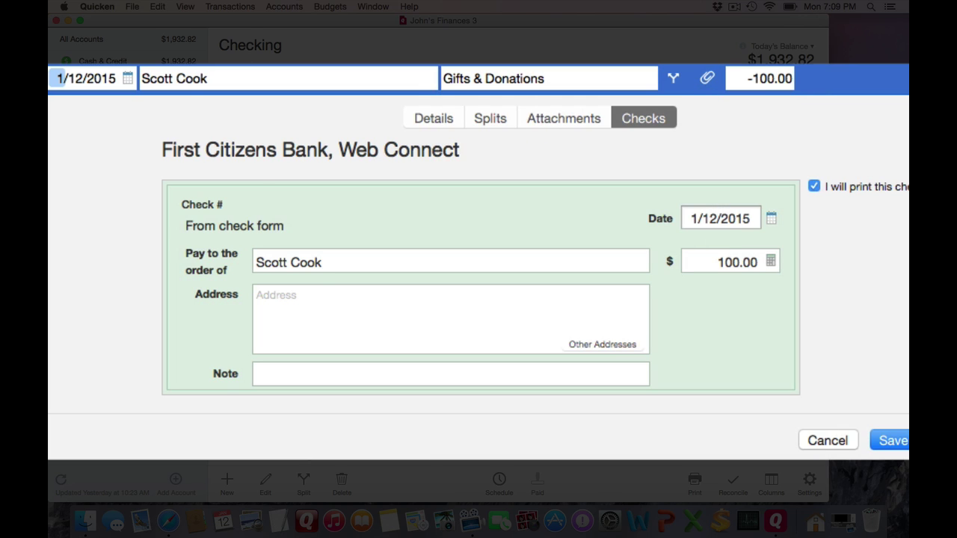
Step: Fill in the check's mailing address, including a care-of line with the payee's name, and enter "Gift" as the note
click(303, 307)
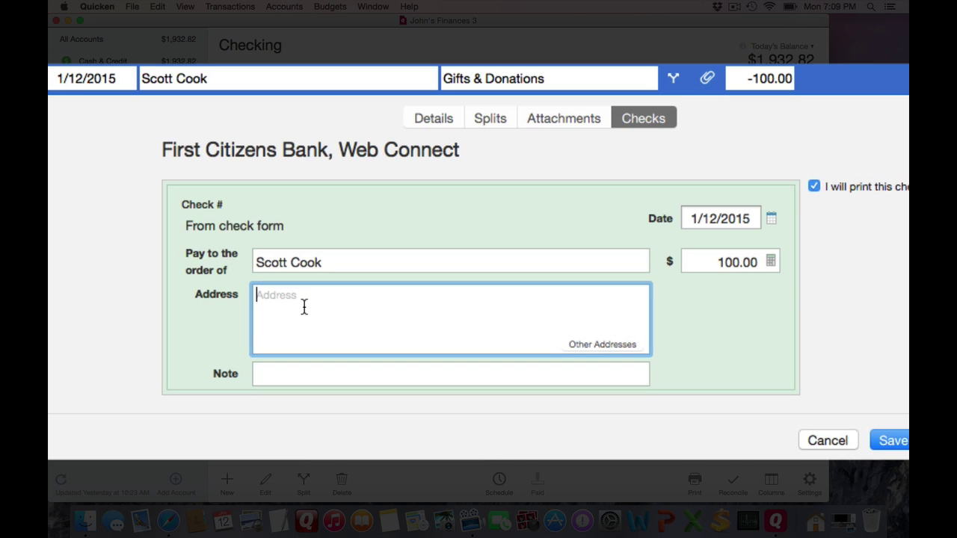
text(Corporate Headquarters 2632 Marine Way Mountain View, CA 94043)
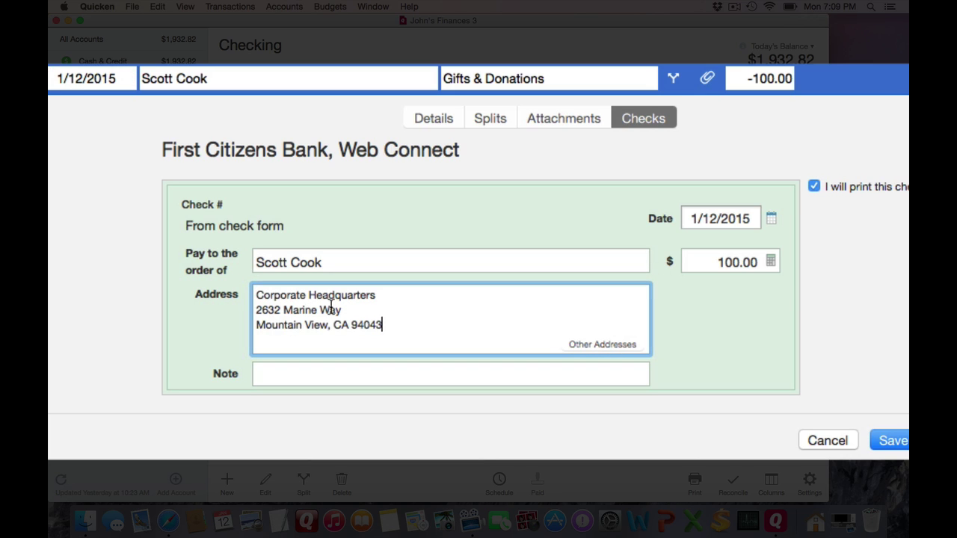
click(390, 297)
key(Return)
text(C/)
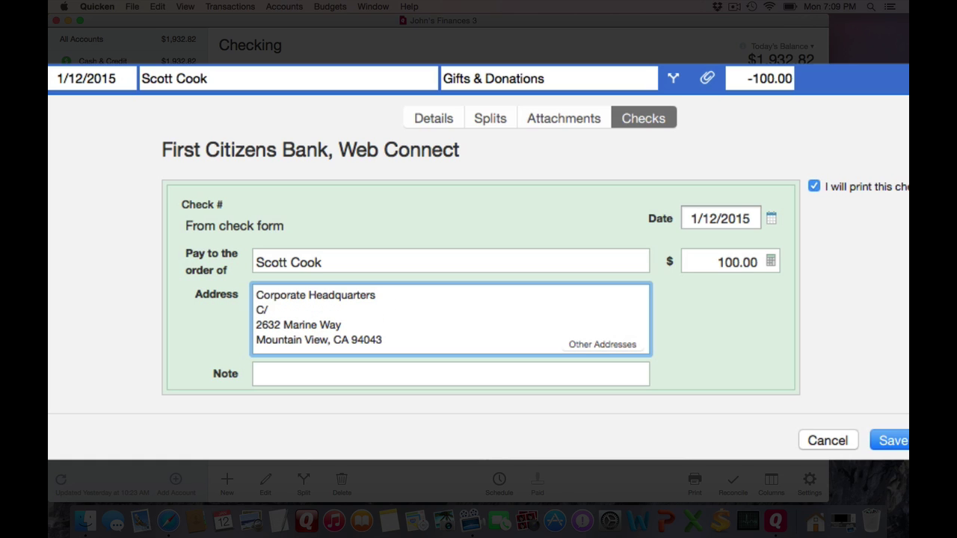
text(O S)
text(cott Coo)
text(k)
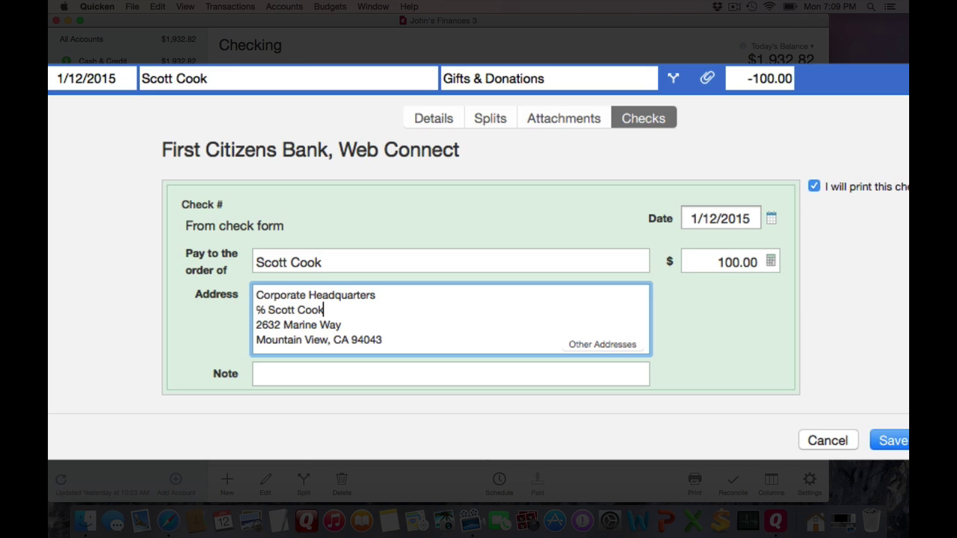
click(379, 371)
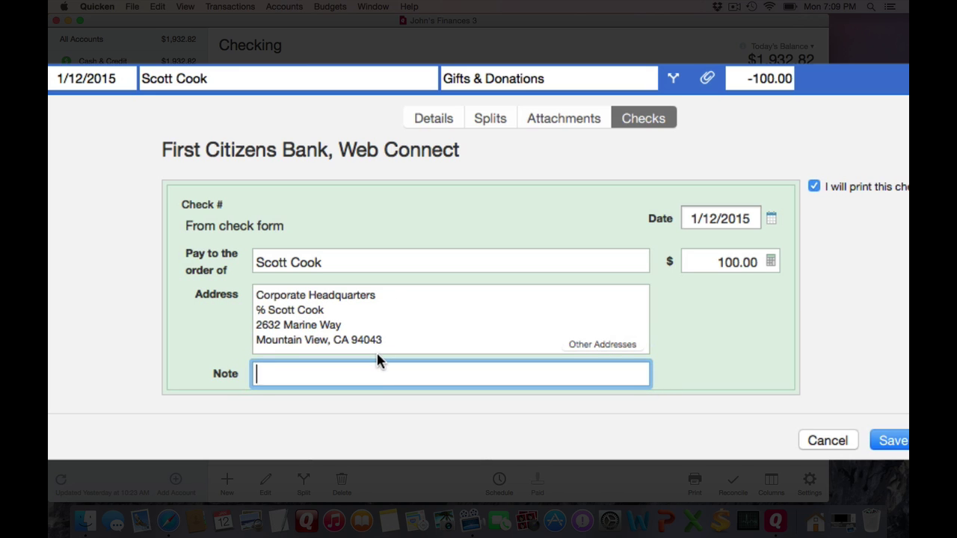
text(Gift)
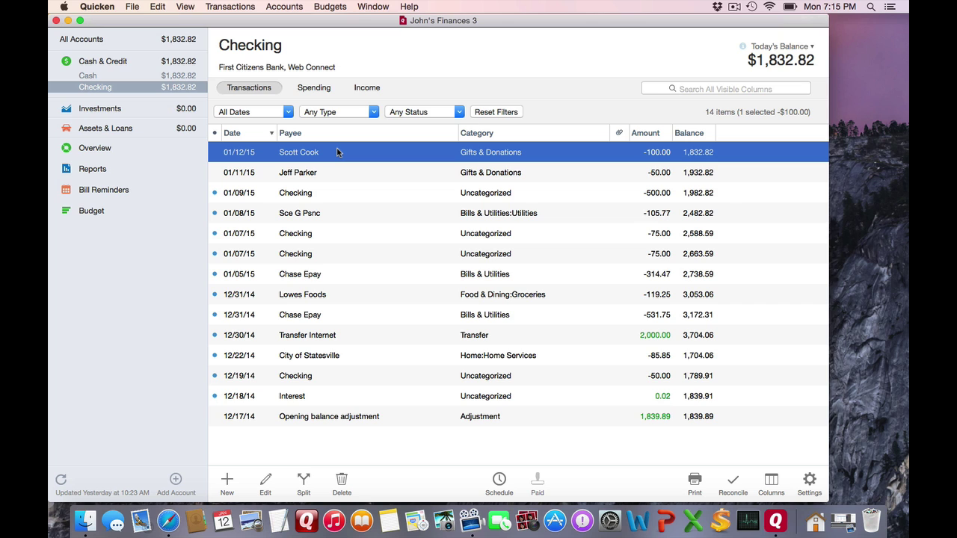
Step: Open the check details of the 100.00 Gifts & Donations transaction and show the Check # column in the register
key(super+alt+c)
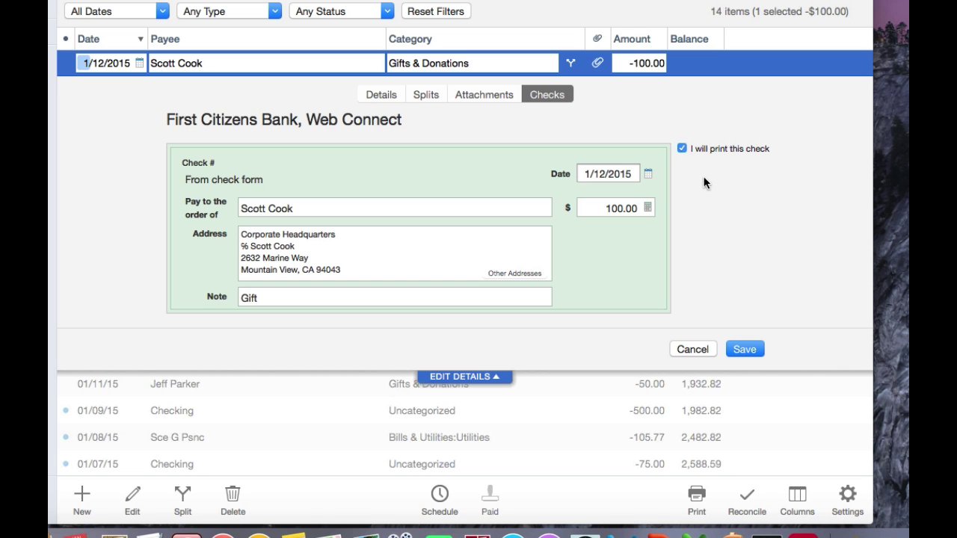
click(799, 498)
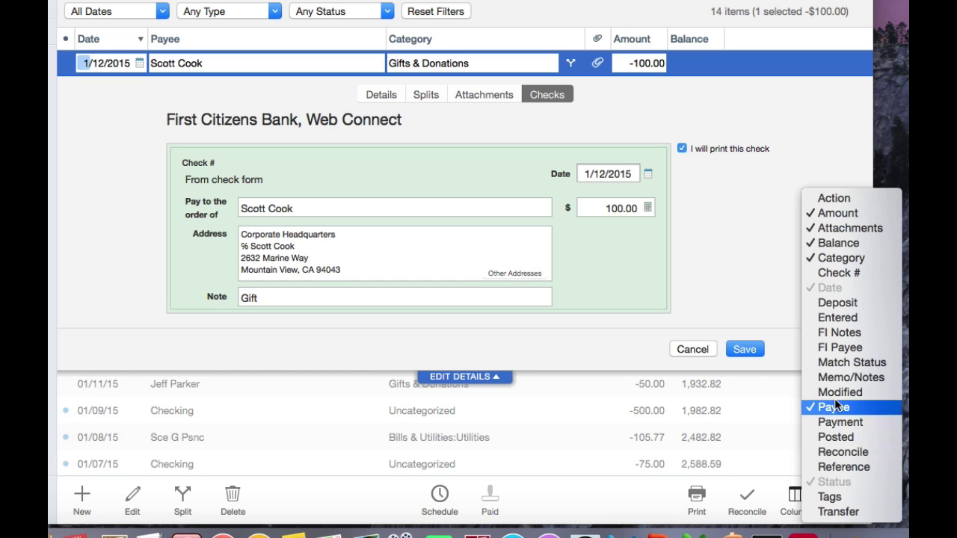
click(838, 273)
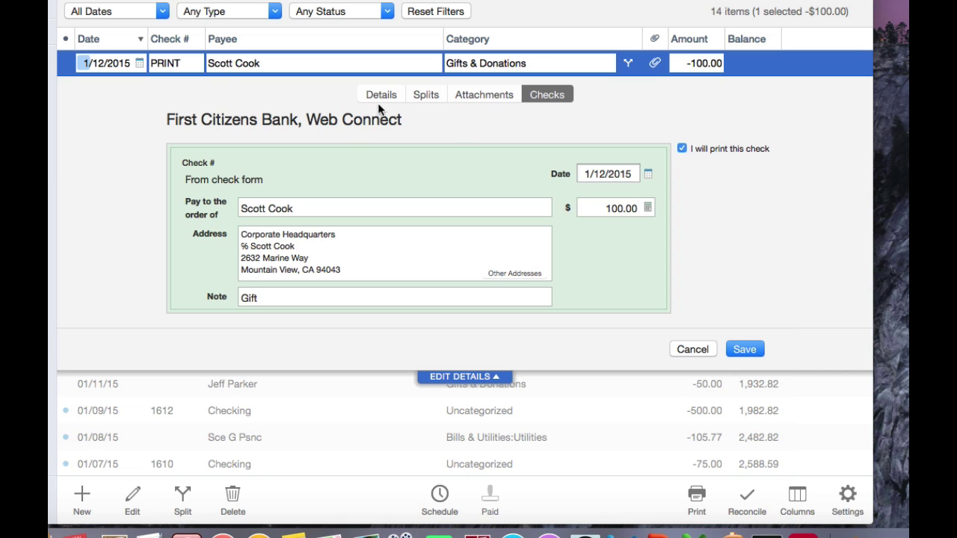
Step: Turn the check's "I will print this check" option off and on again, and save the transaction
click(681, 148)
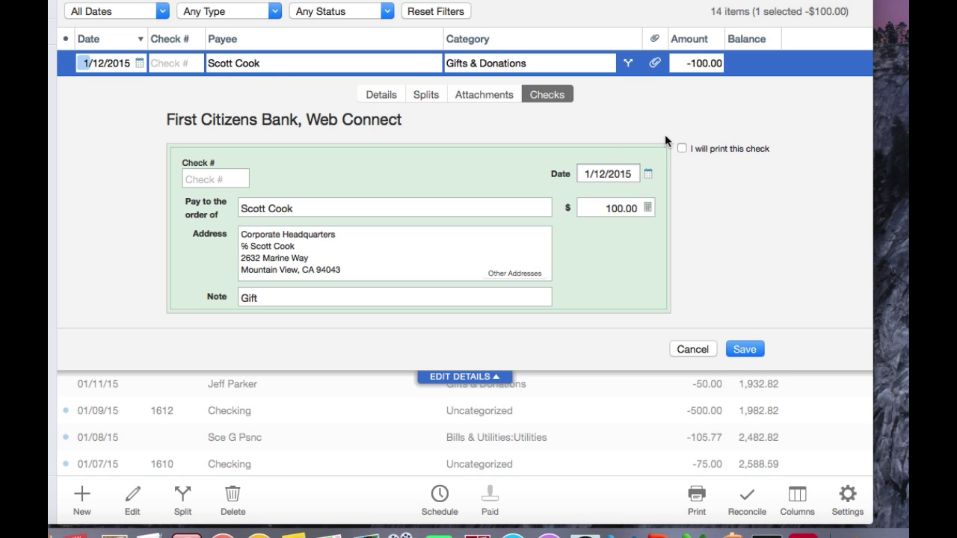
click(680, 148)
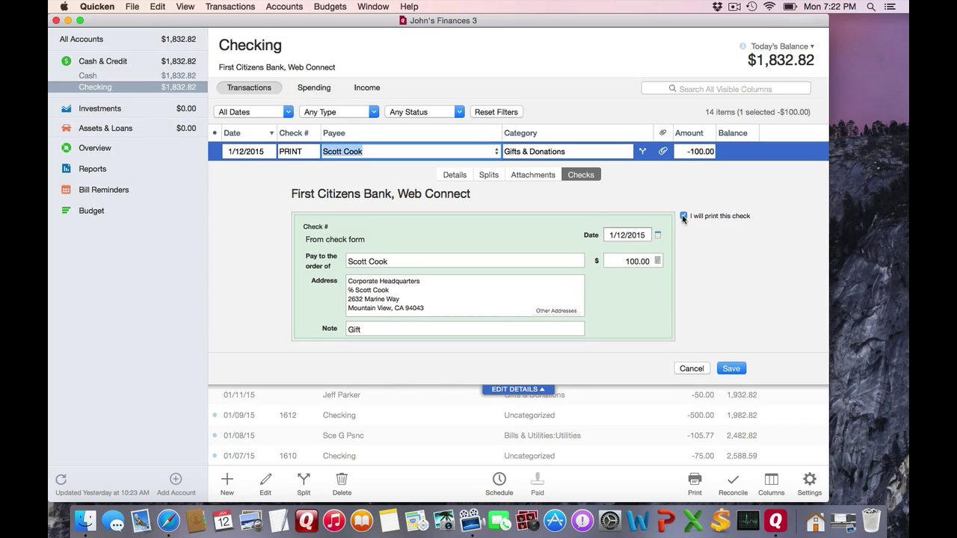
key(Return)
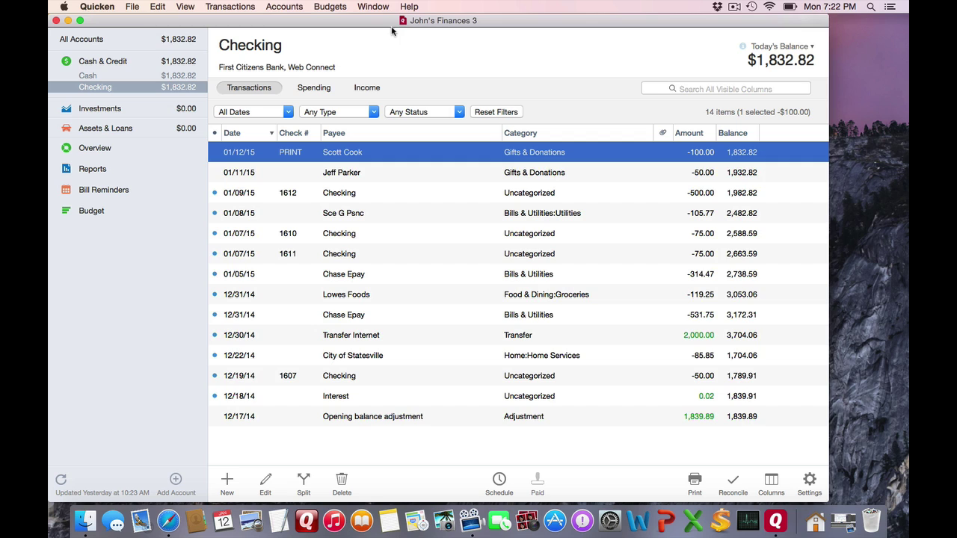
Step: Open the print settings for the Checking account's selected check, collapsing and re-expanding the detailed options
click(135, 7)
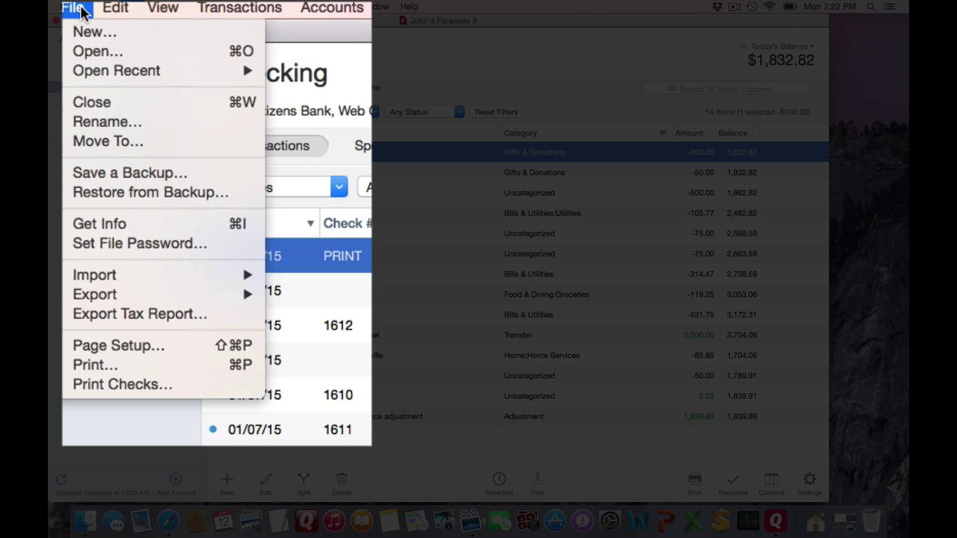
click(154, 385)
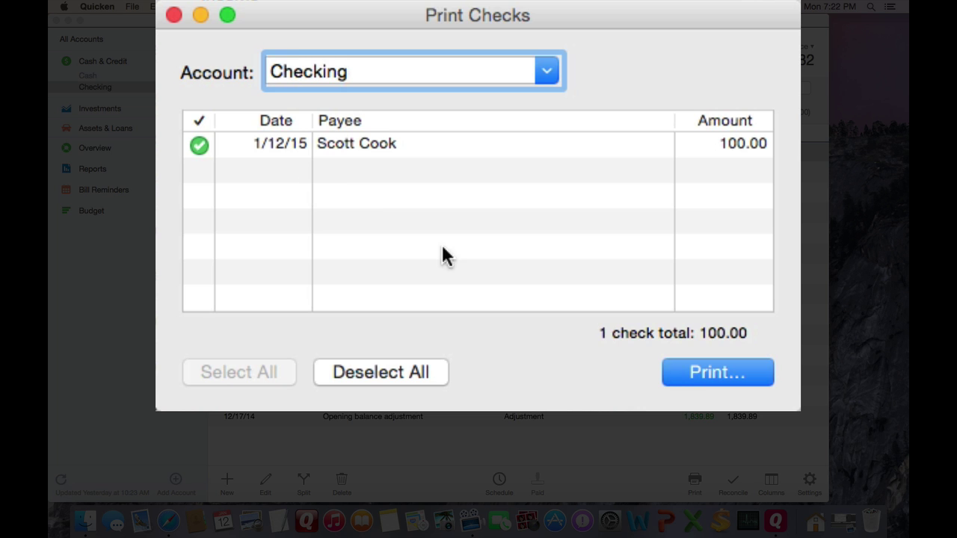
click(679, 377)
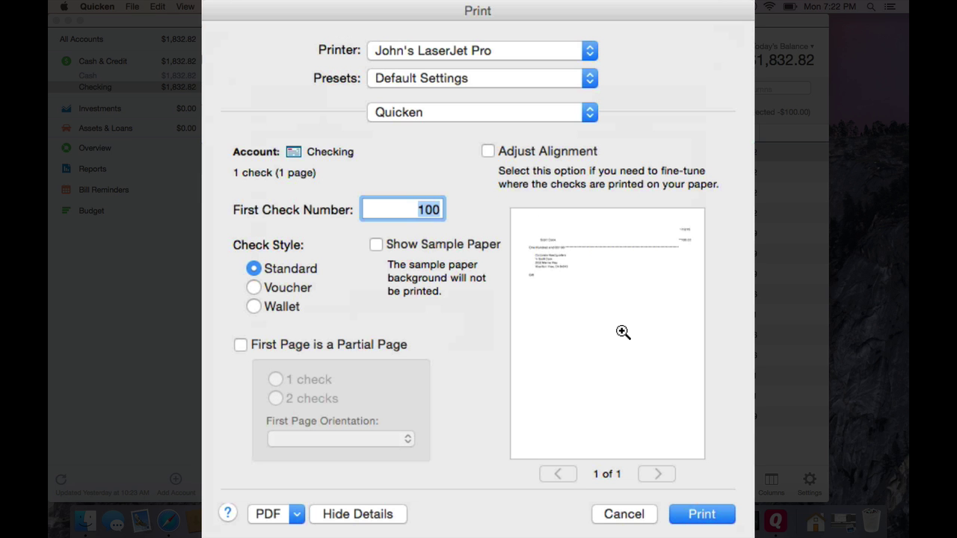
click(358, 514)
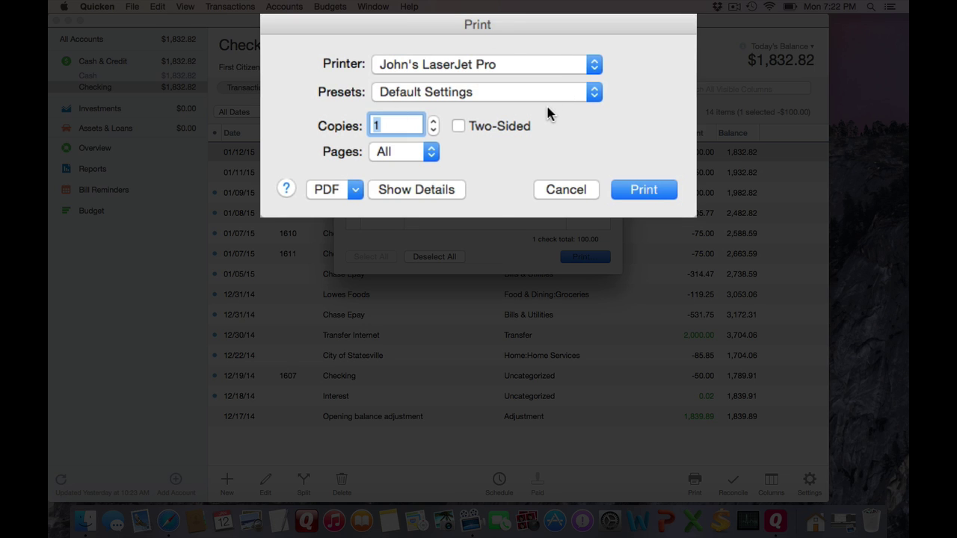
click(447, 190)
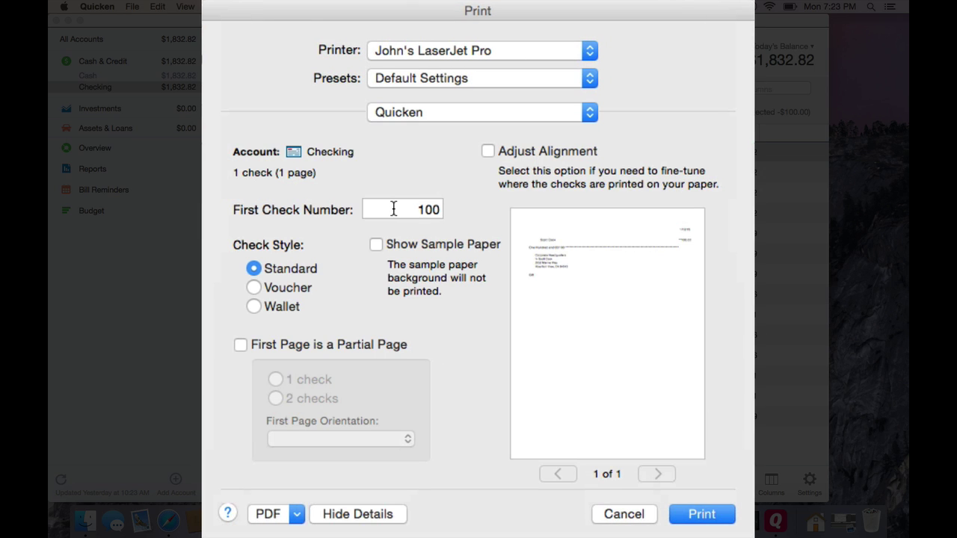
Step: Print the check in the Voucher style and mark it for reprinting in the print confirmation
click(294, 292)
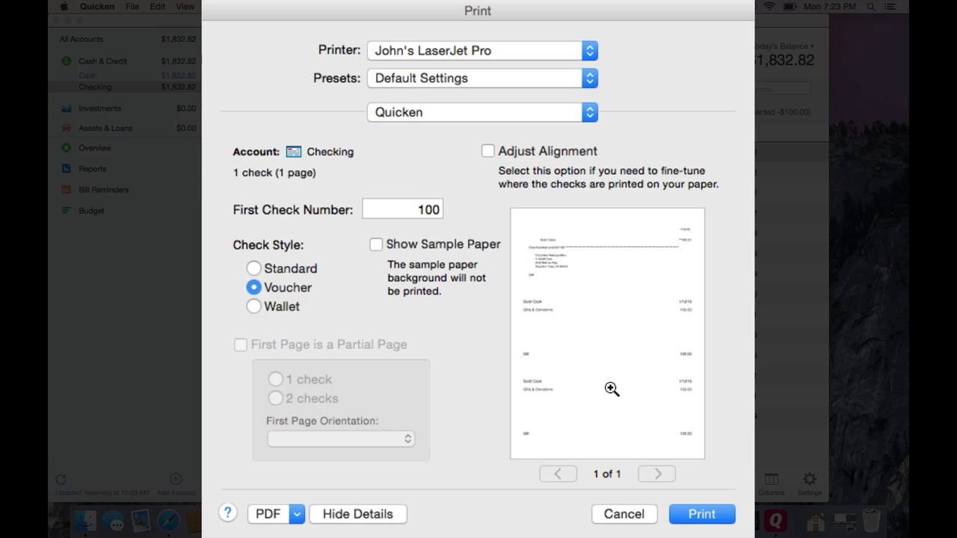
click(696, 515)
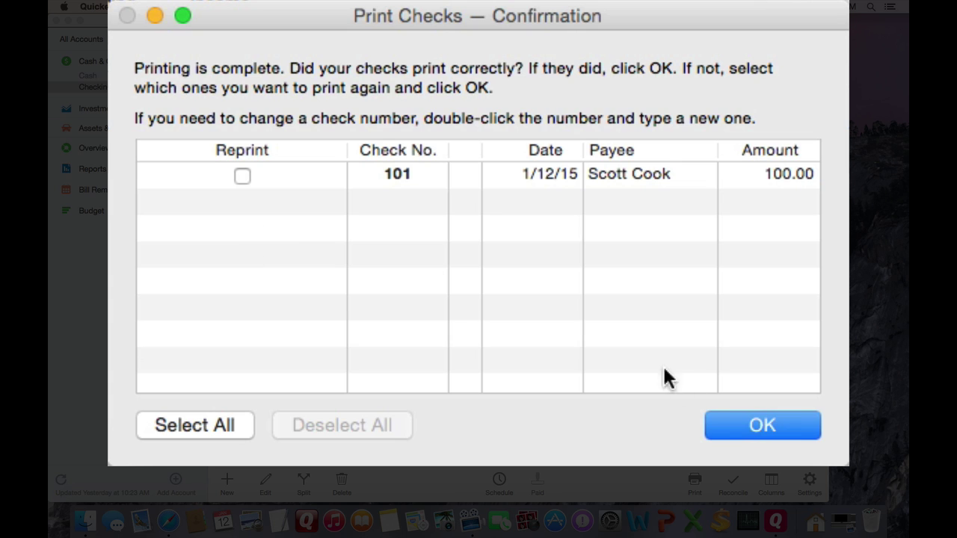
click(242, 176)
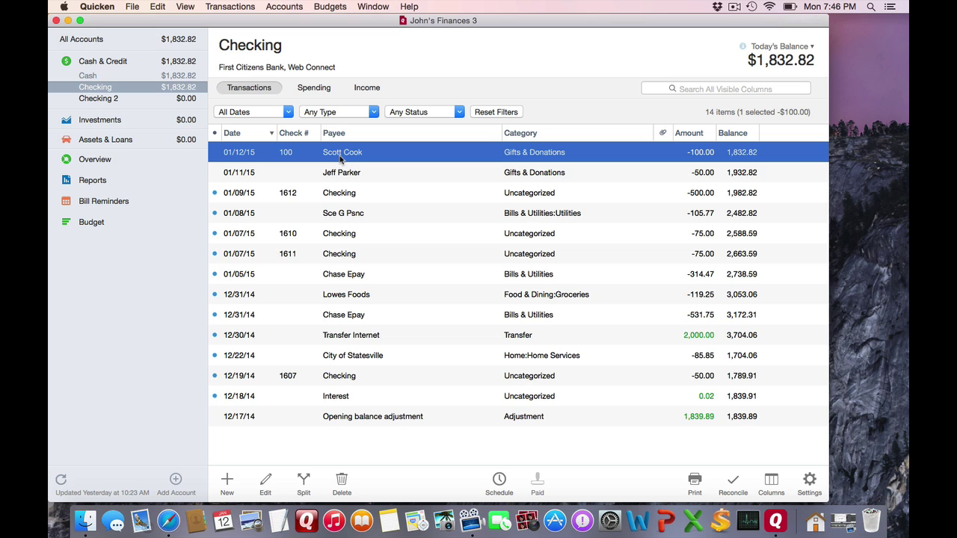
Step: Choose Checking as the account for printing checks and proceed to the print settings of its pending check
key(super+i)
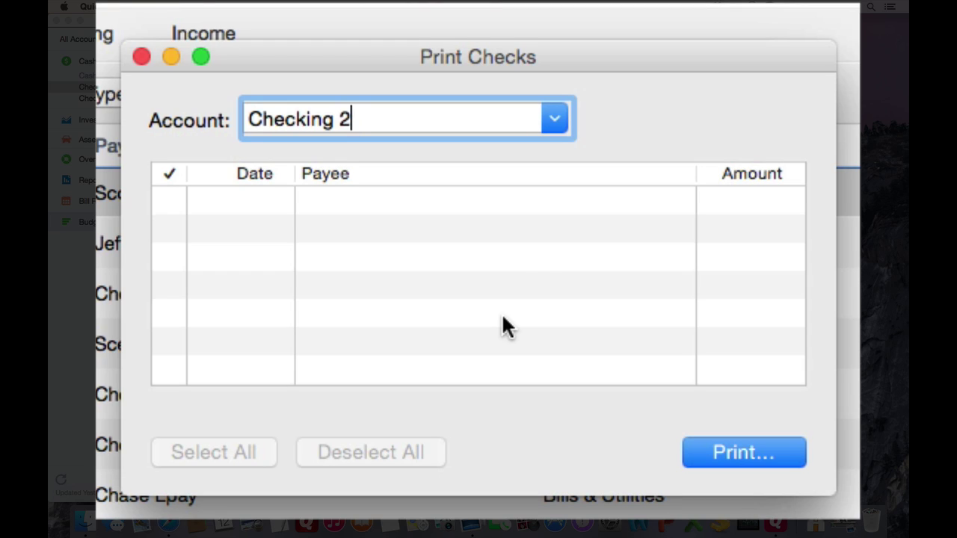
click(556, 126)
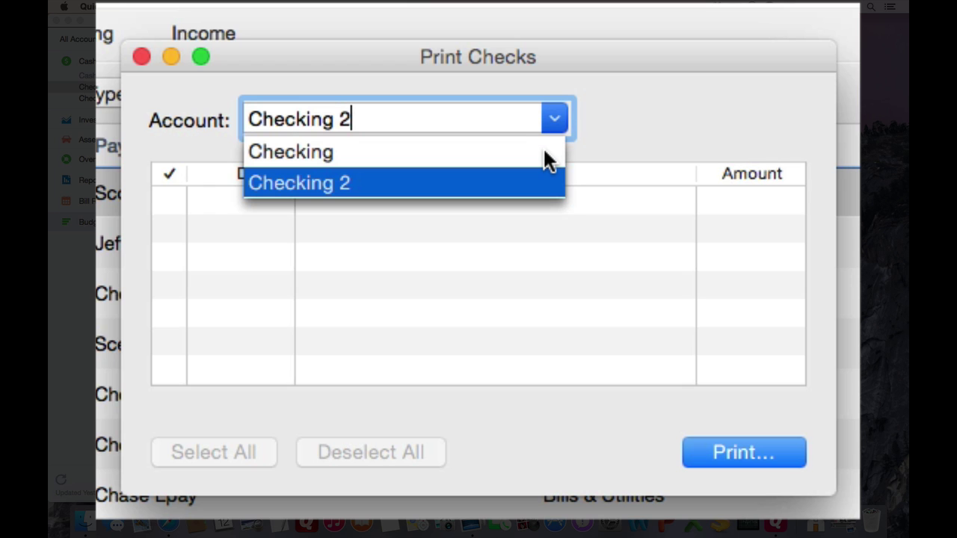
click(545, 152)
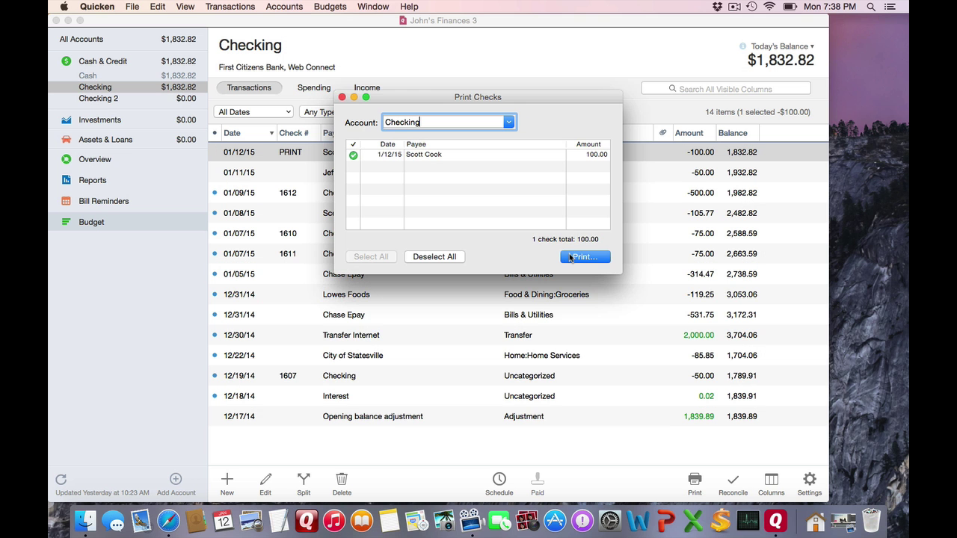
click(707, 452)
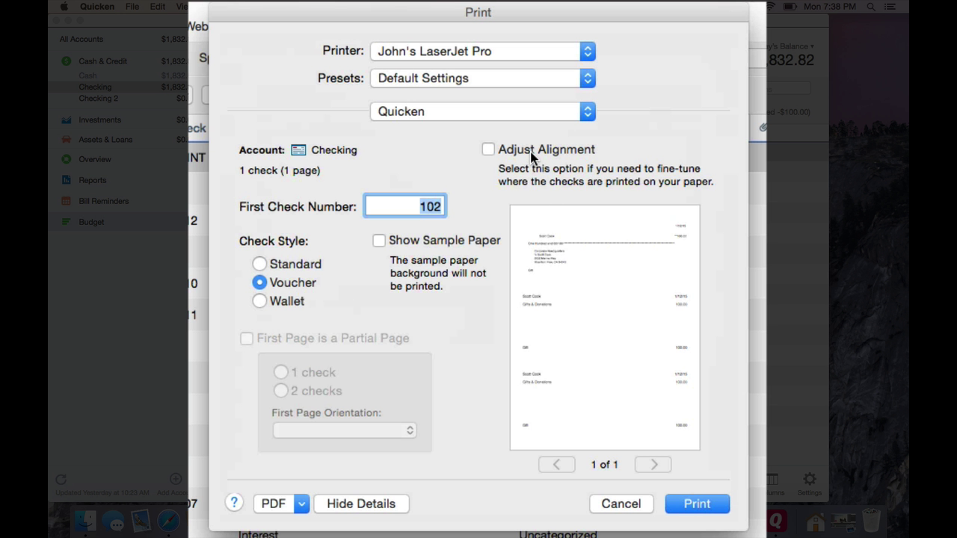
Step: Examine the check alignment adjustment instructions and controls, and return to the regular check print settings
click(532, 151)
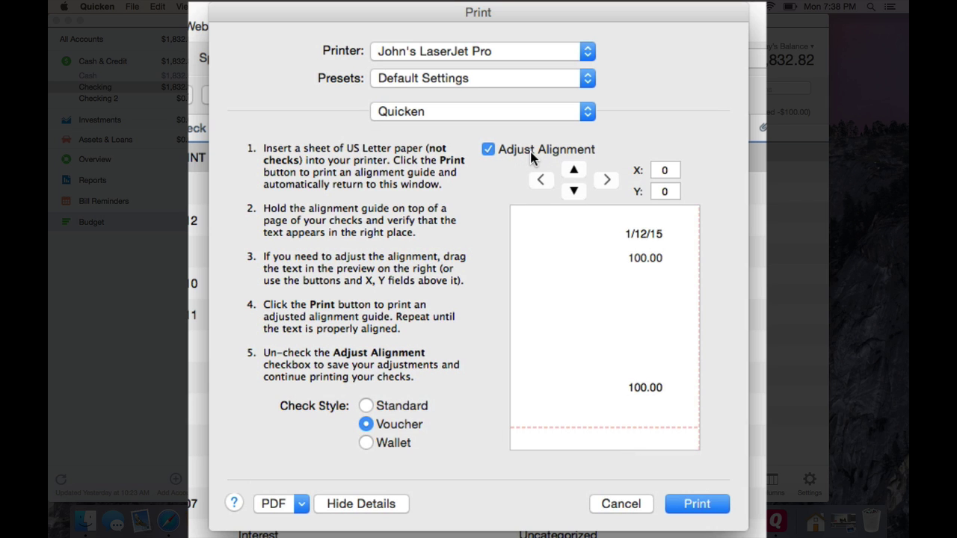
click(531, 151)
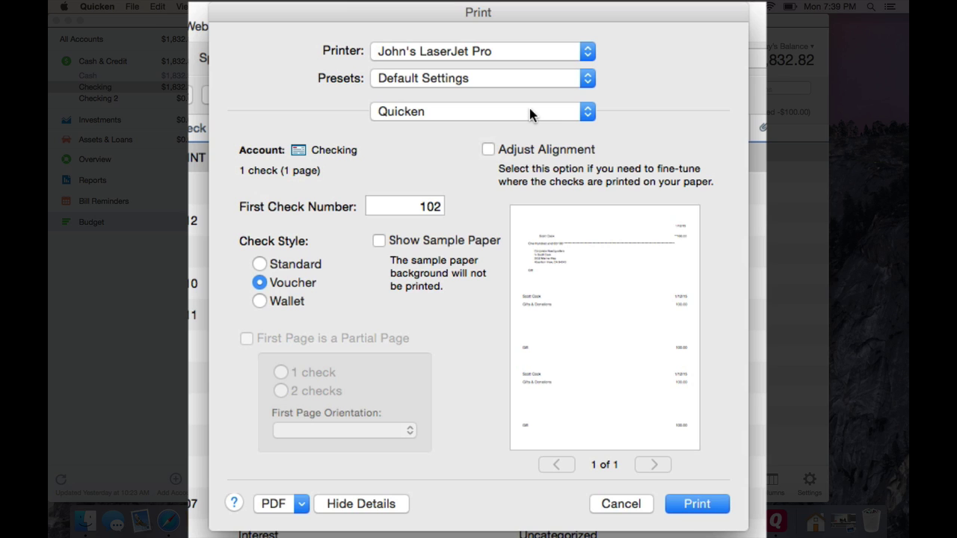
Step: Open the choice of media types in the printer's Media & Quality settings
click(528, 112)
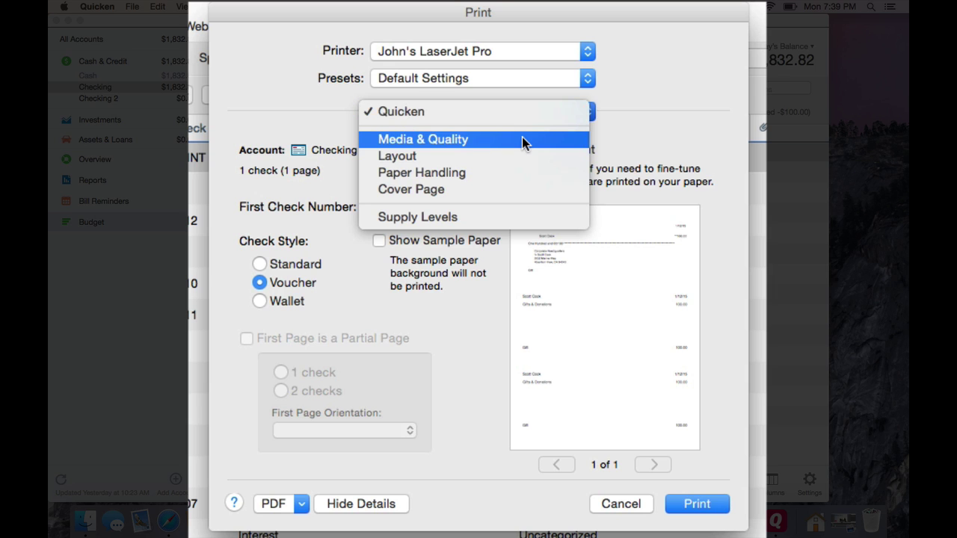
click(522, 138)
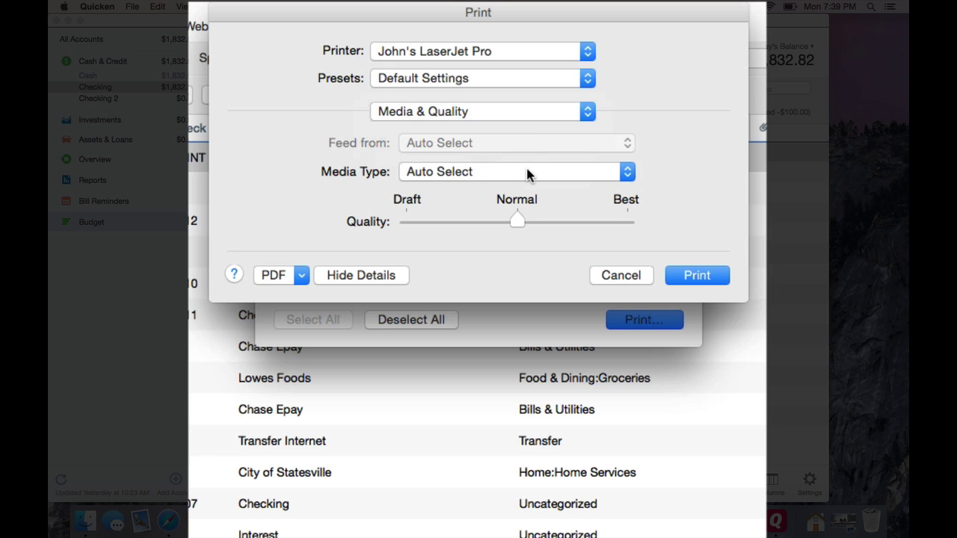
click(527, 173)
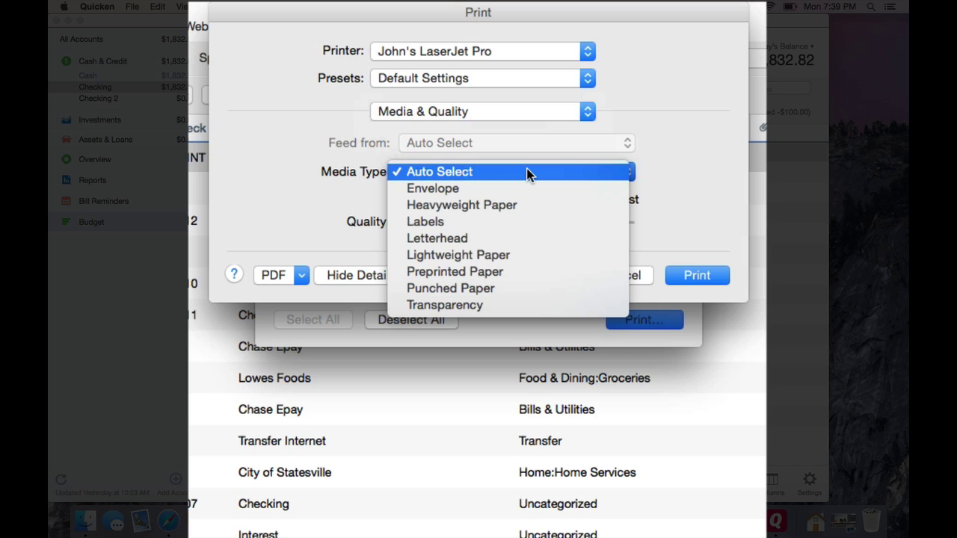